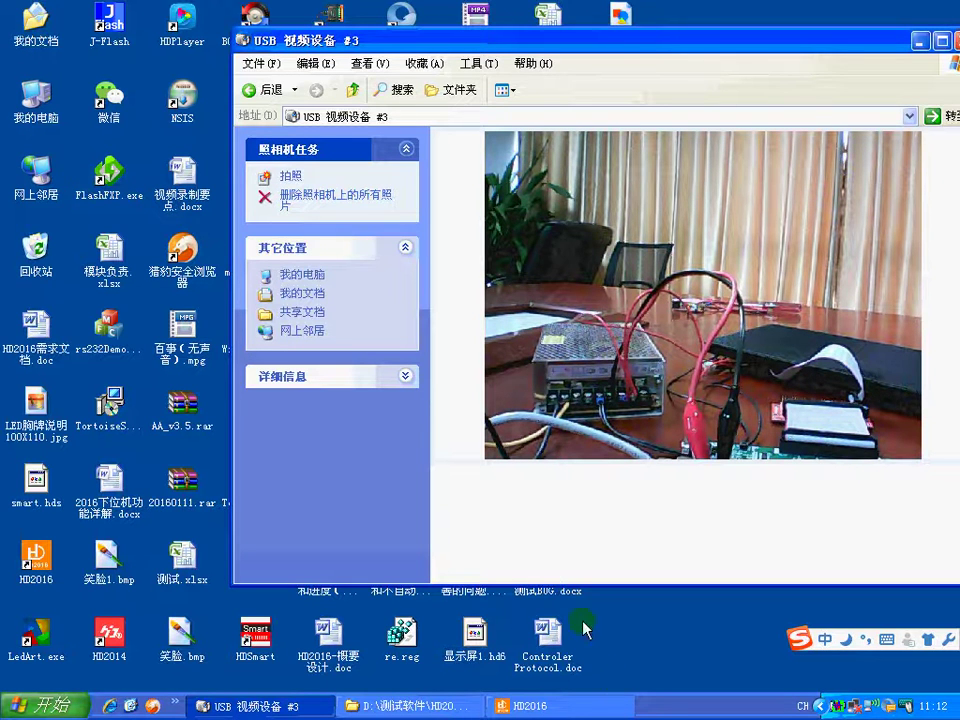
# - Switch to HD2016 and check the status of the computer's local network connection
pyautogui.click(550, 708)
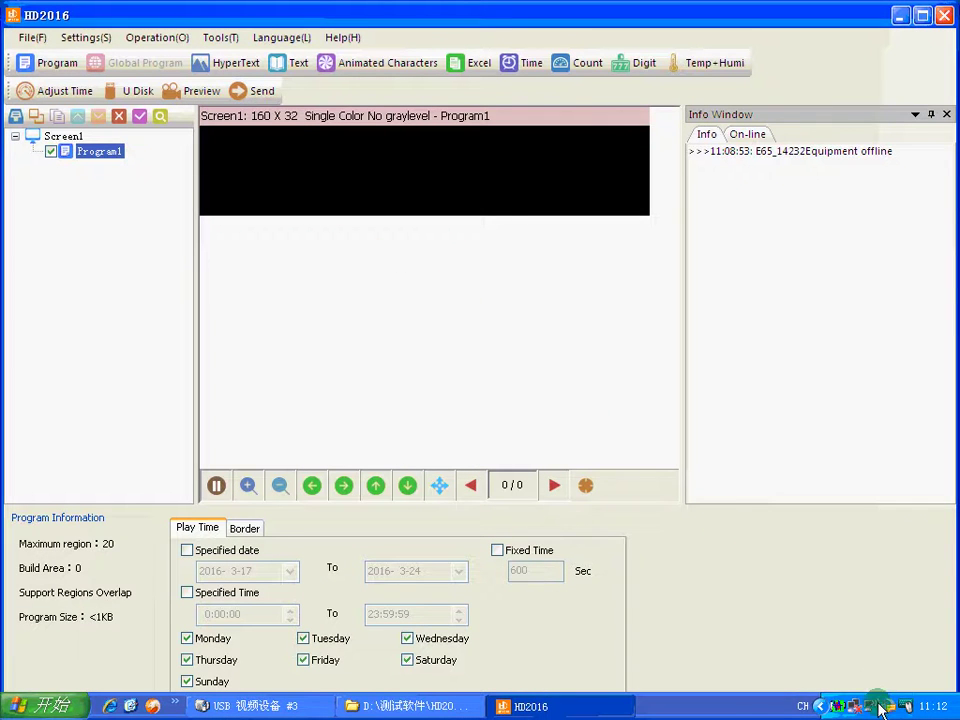
pyautogui.click(864, 706)
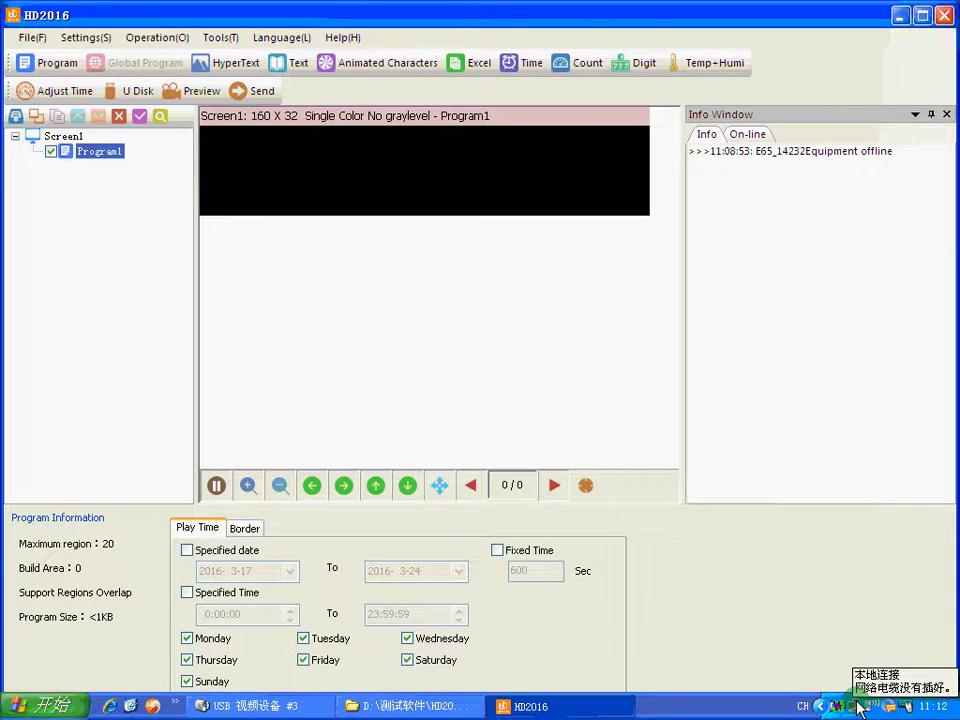
pyautogui.click(857, 706)
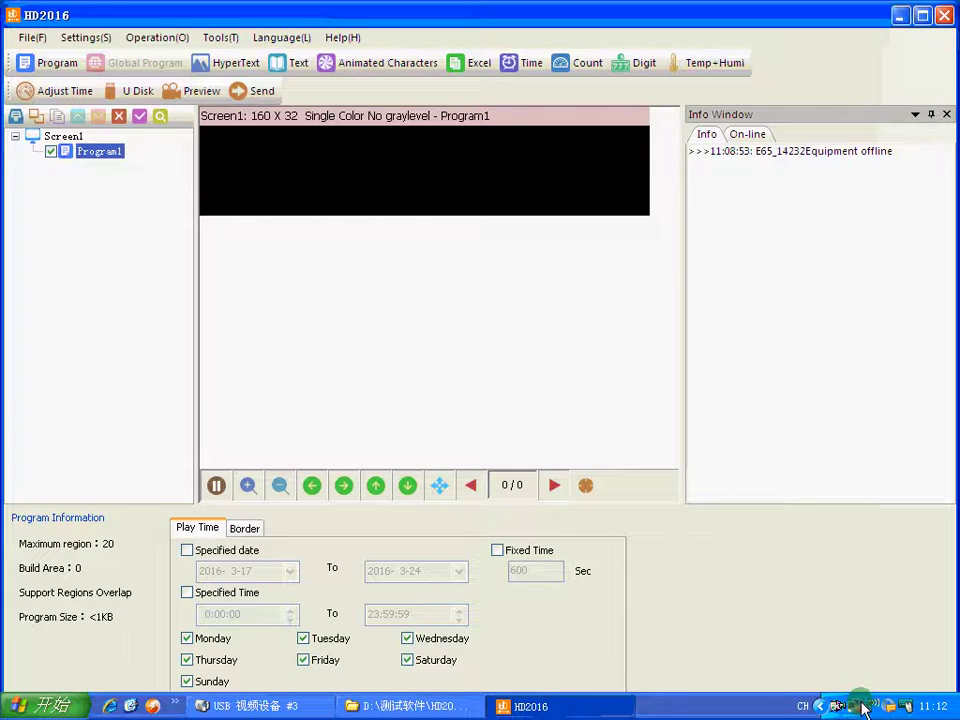
pyautogui.click(858, 700)
pyautogui.click(858, 700)
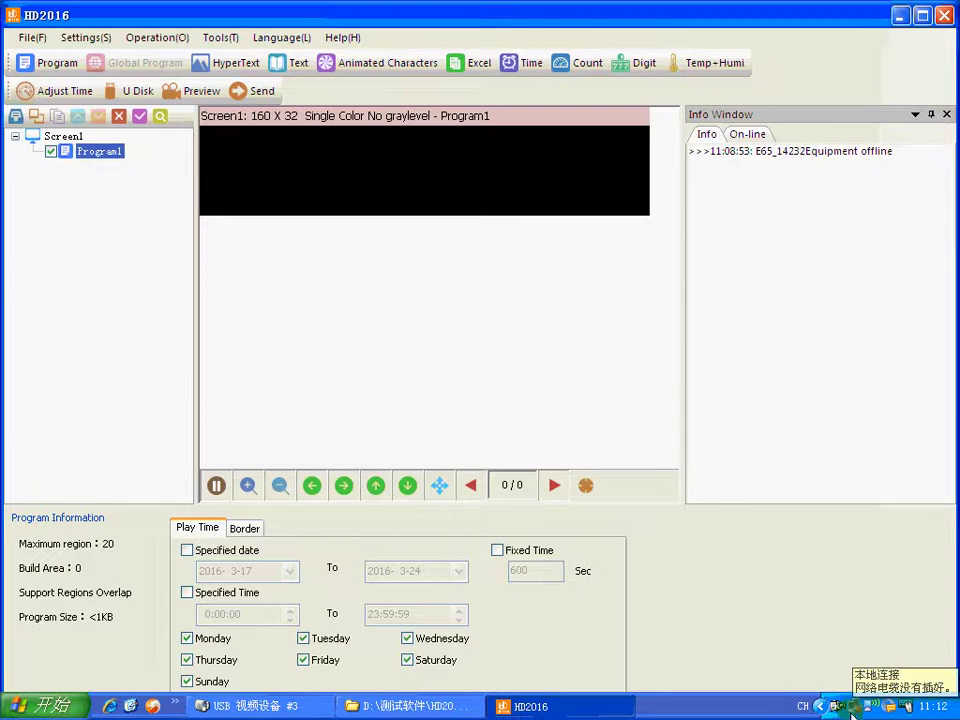
pyautogui.click(858, 701)
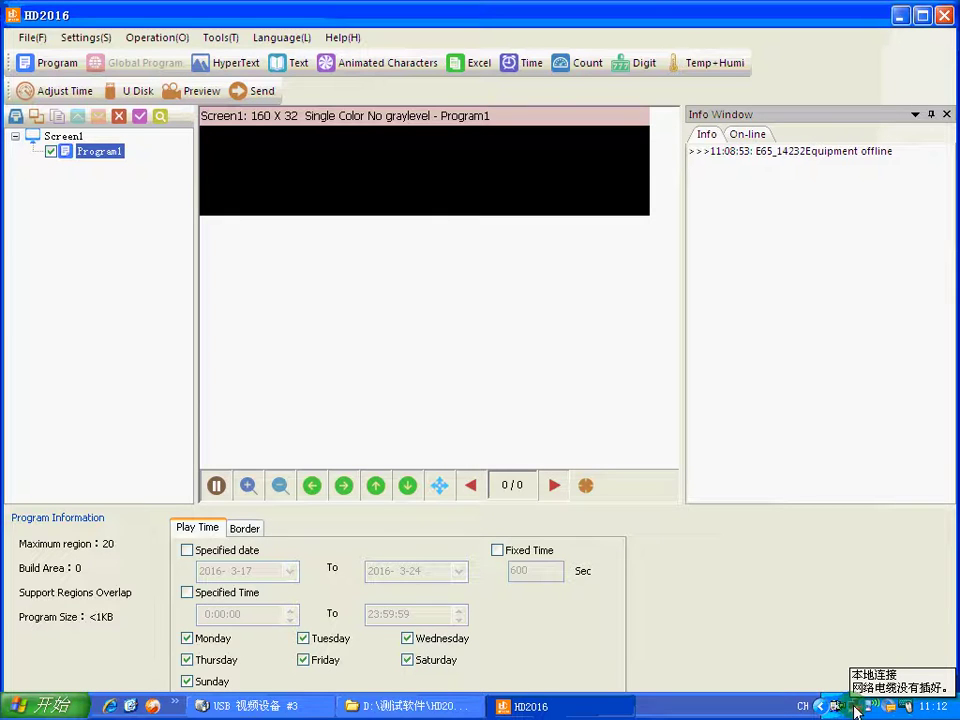
pyautogui.click(855, 705)
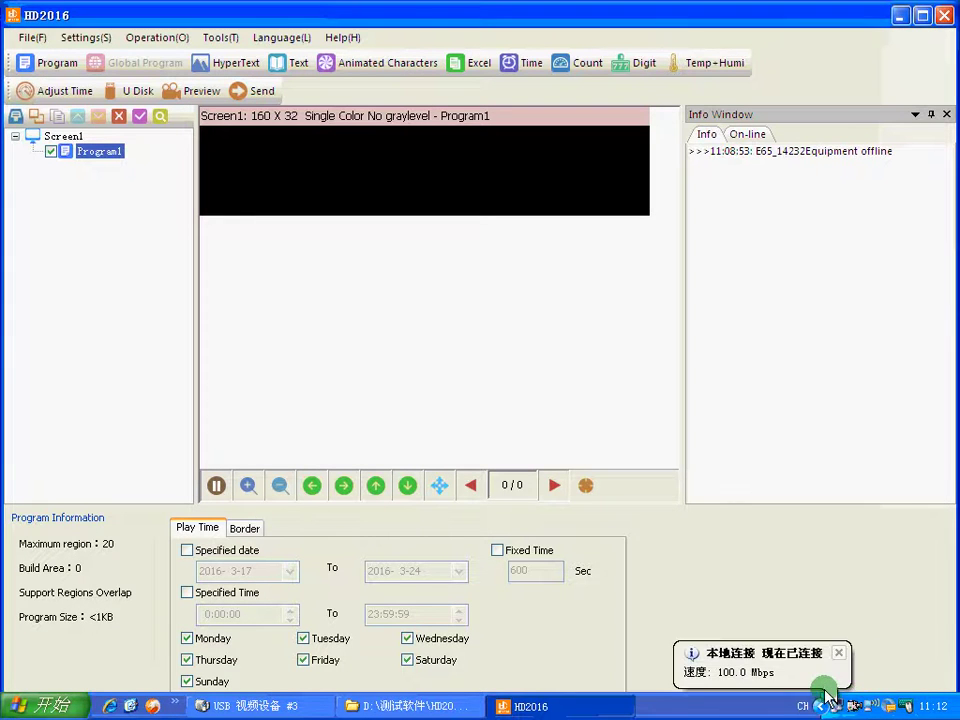
pyautogui.click(835, 708)
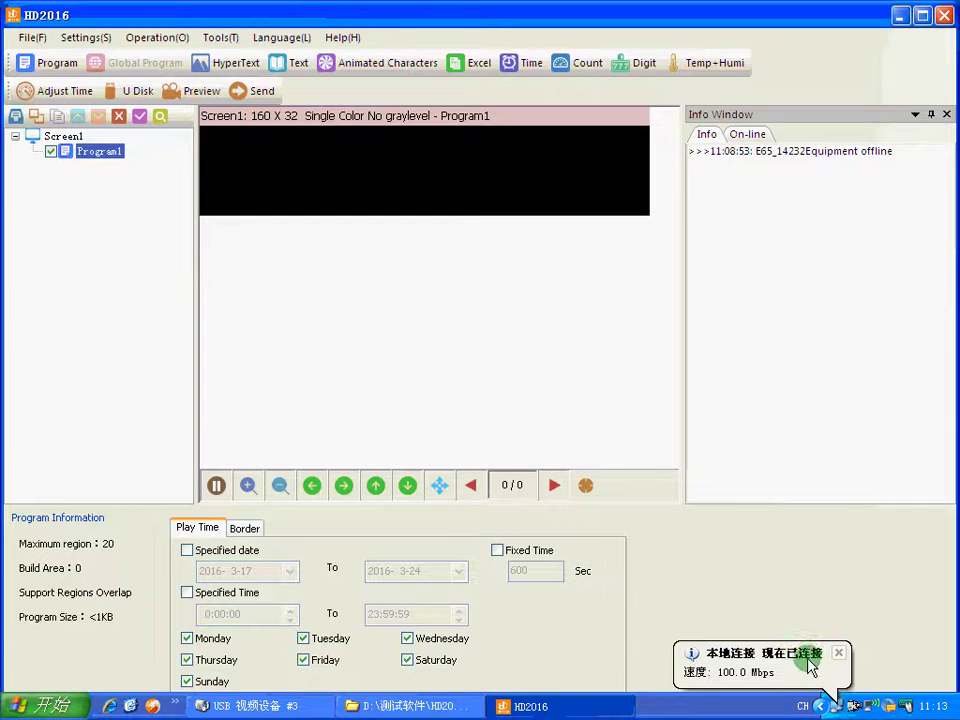
pyautogui.click(836, 708)
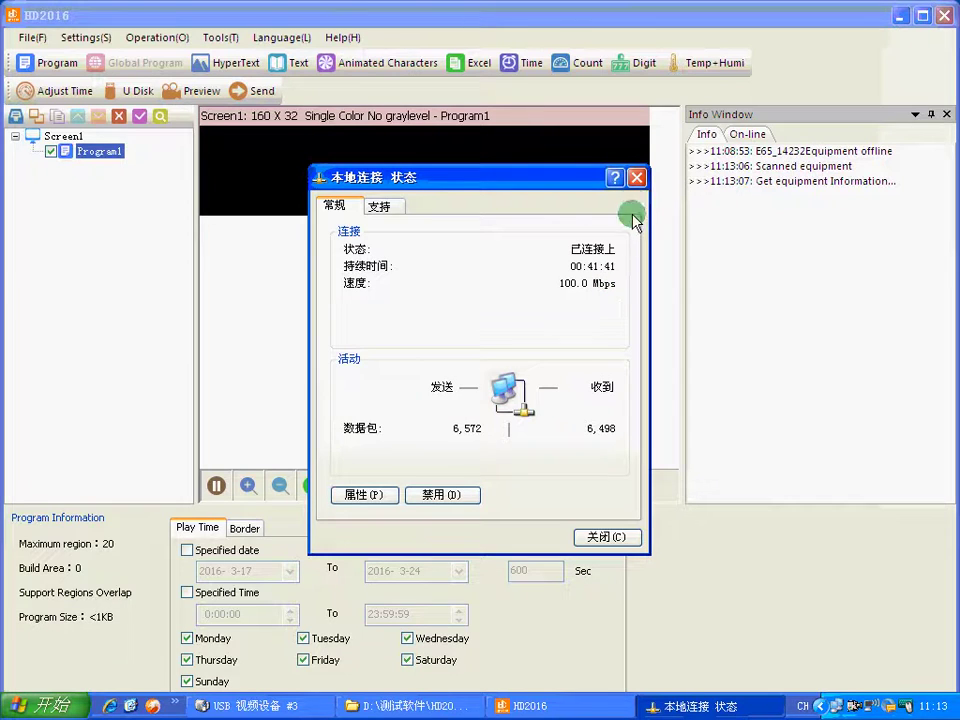
pyautogui.click(636, 179)
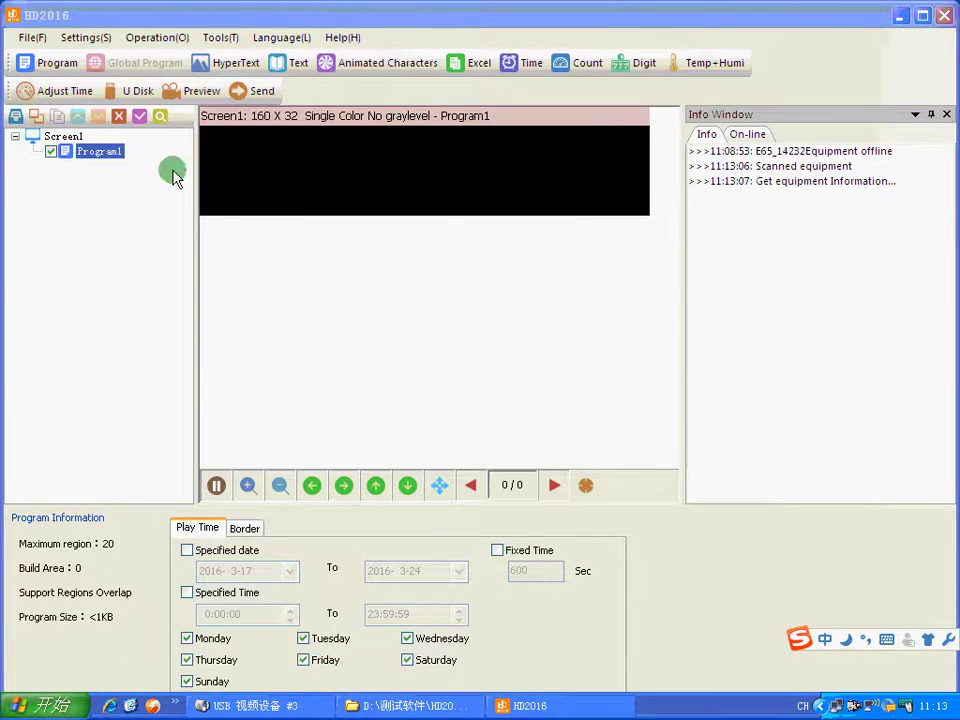
# - Check the Info Window for equipment messages and the list of on-line devices
pyautogui.click(705, 135)
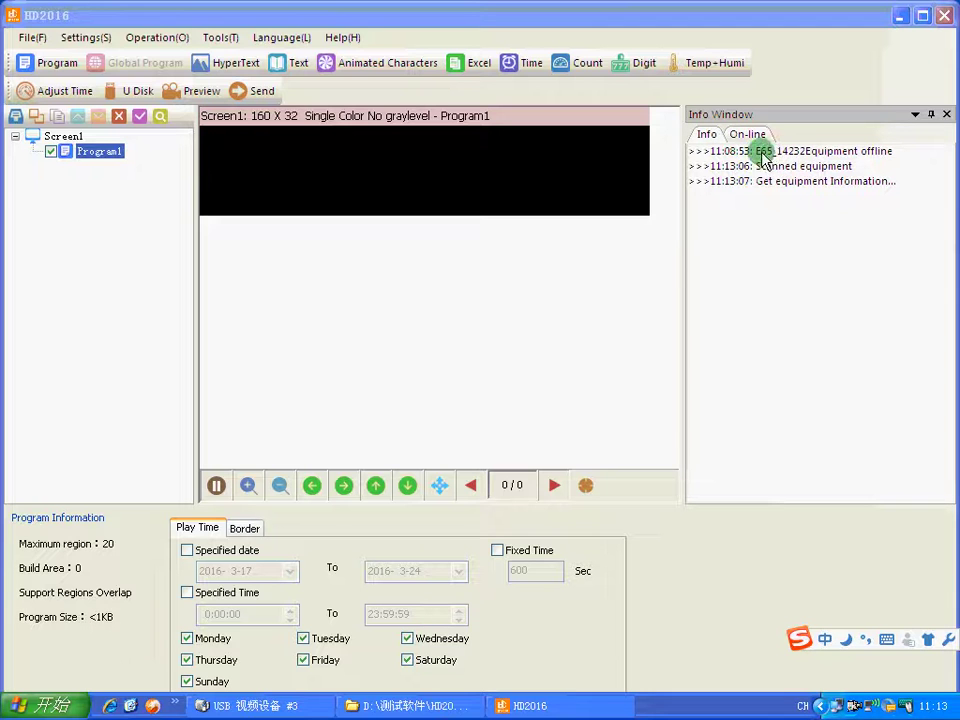
pyautogui.click(748, 135)
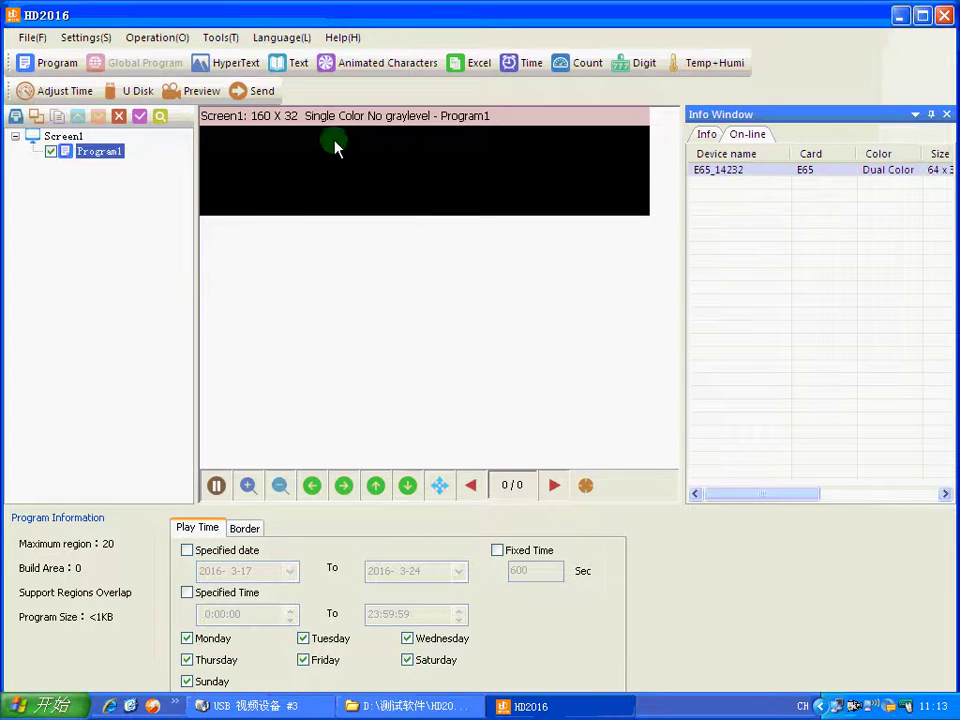
# - Open the Screen Parameter Settings and select E65_14232 as the device
pyautogui.click(87, 37)
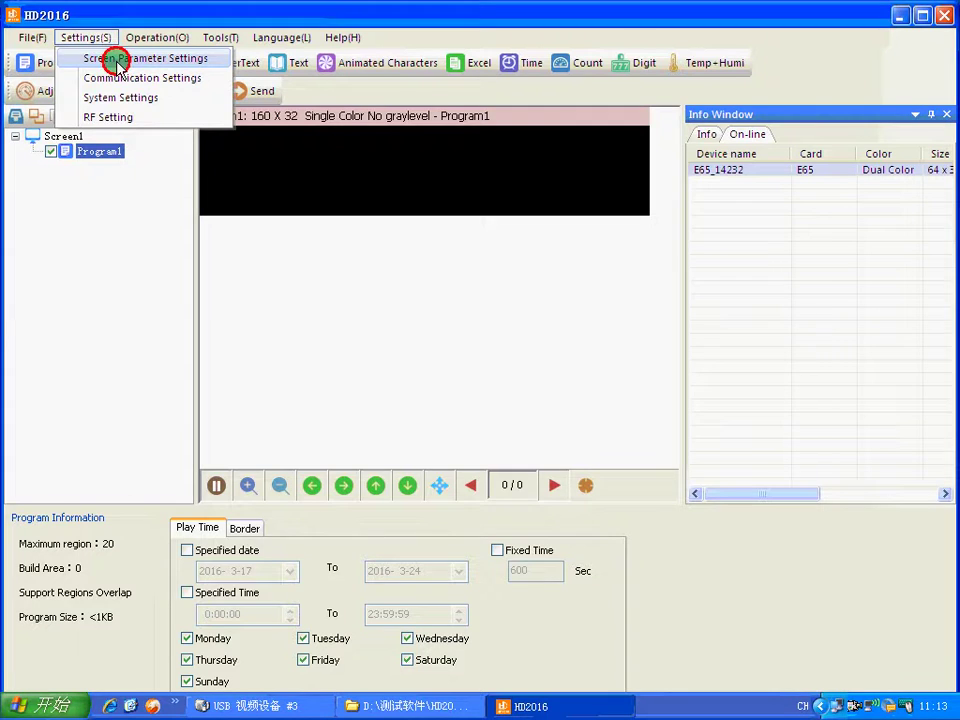
pyautogui.click(113, 60)
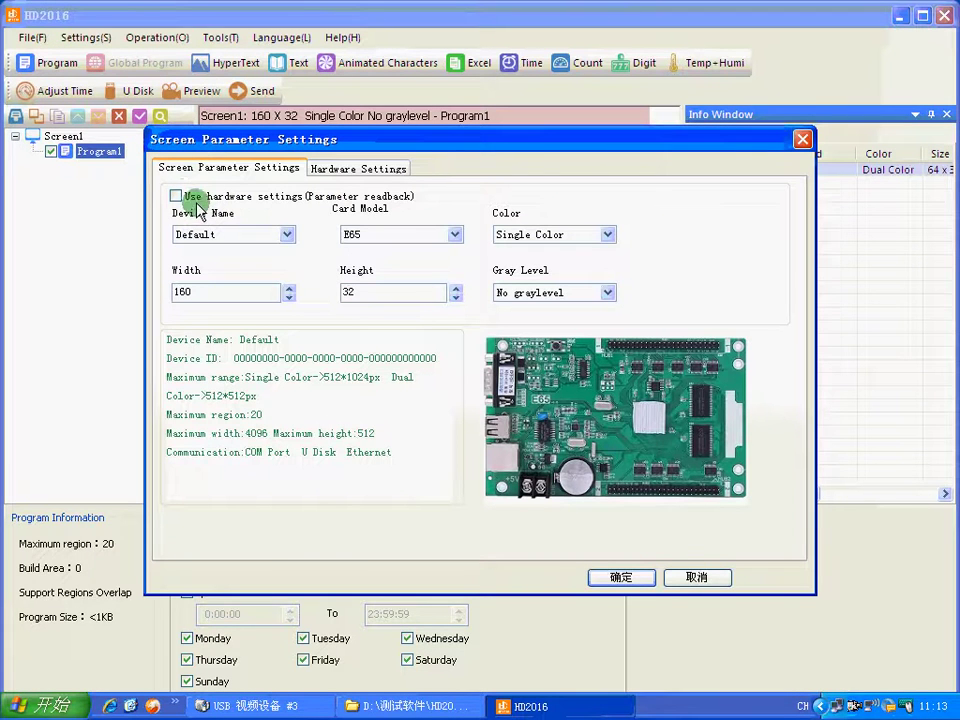
pyautogui.click(287, 235)
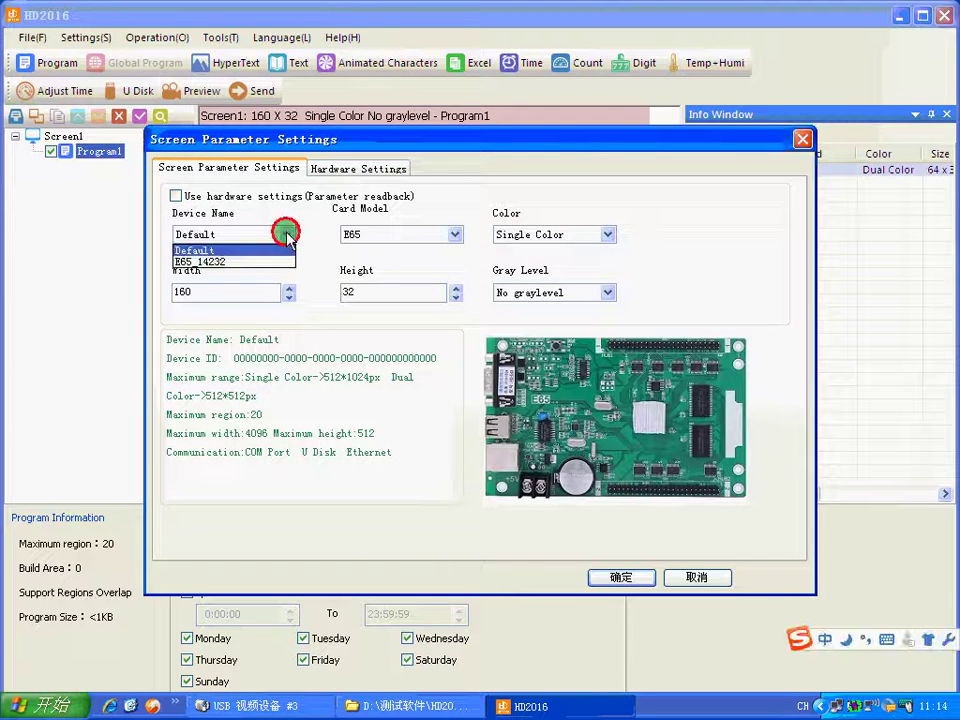
pyautogui.click(210, 262)
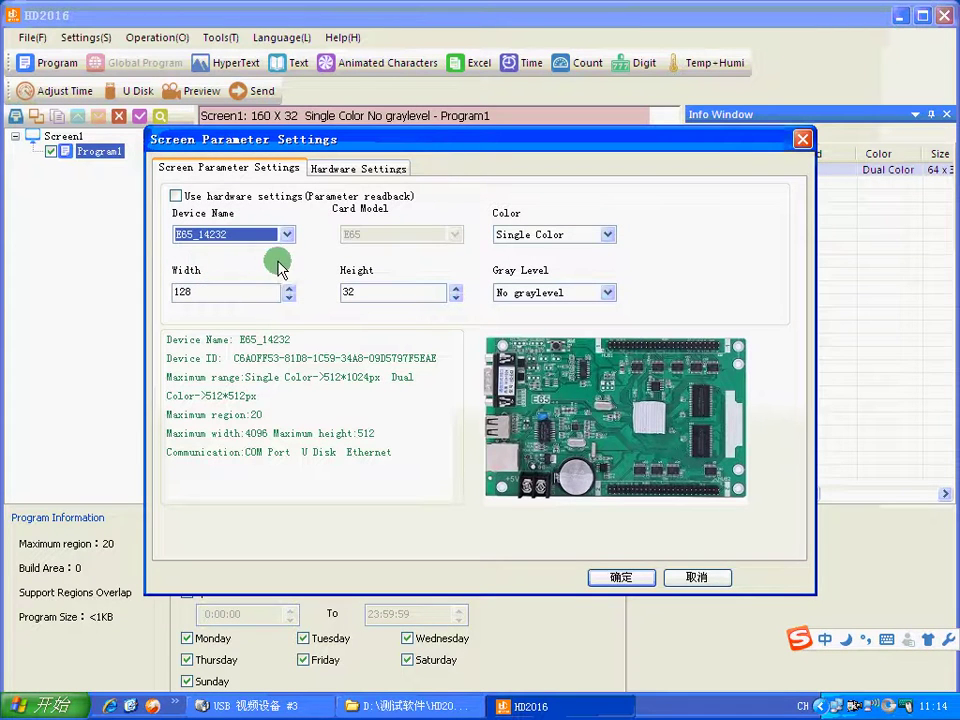
# - Set the screen's color to Dual Color and its width to 64
pyautogui.click(205, 299)
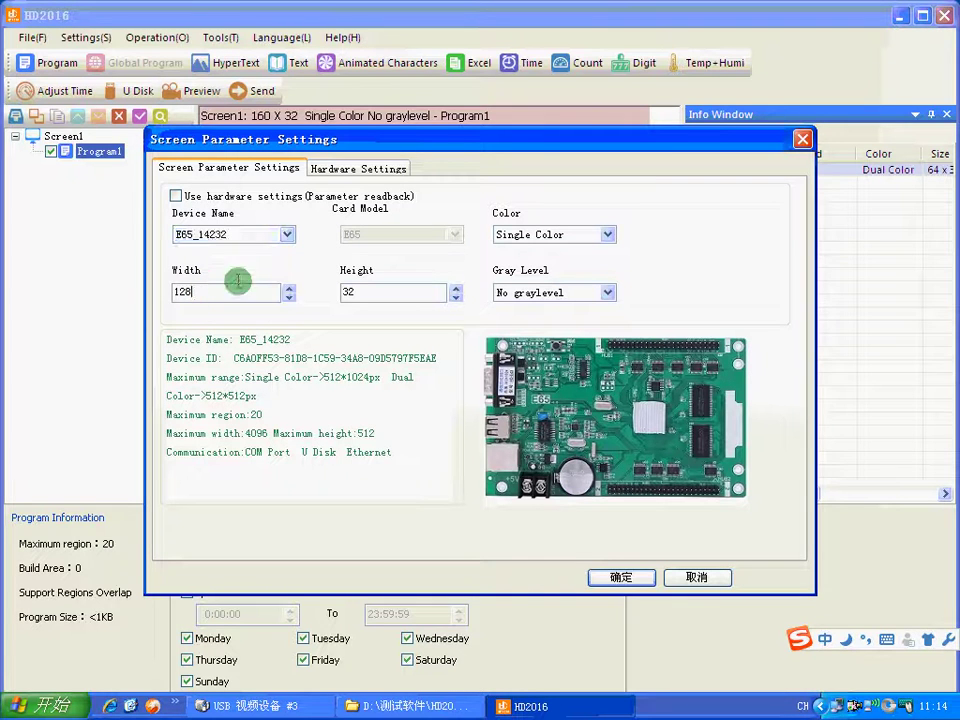
pyautogui.click(606, 235)
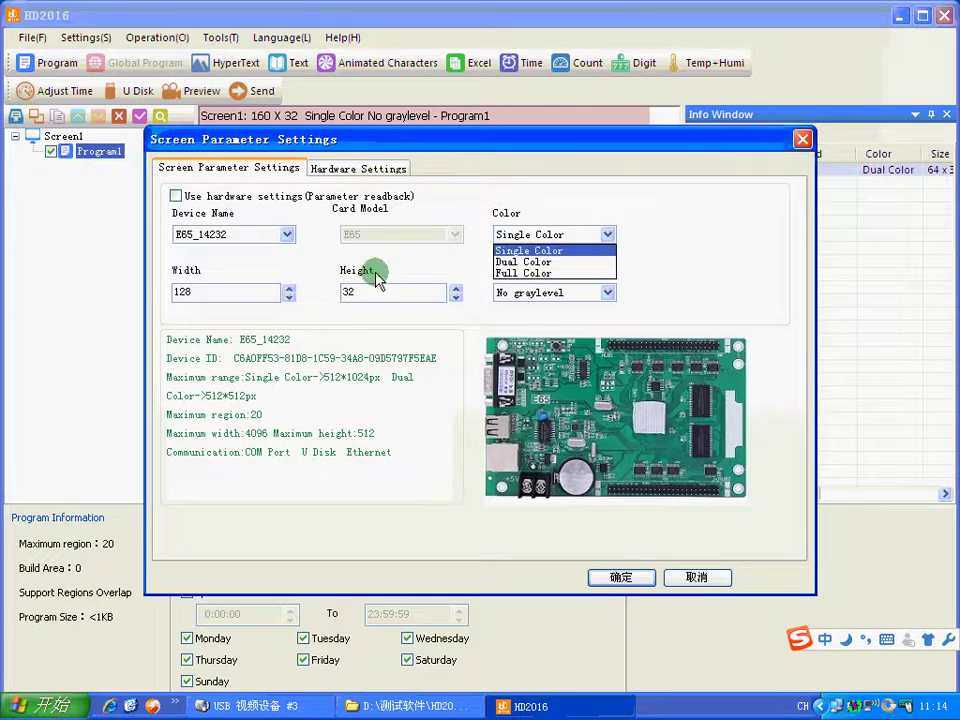
pyautogui.click(412, 600)
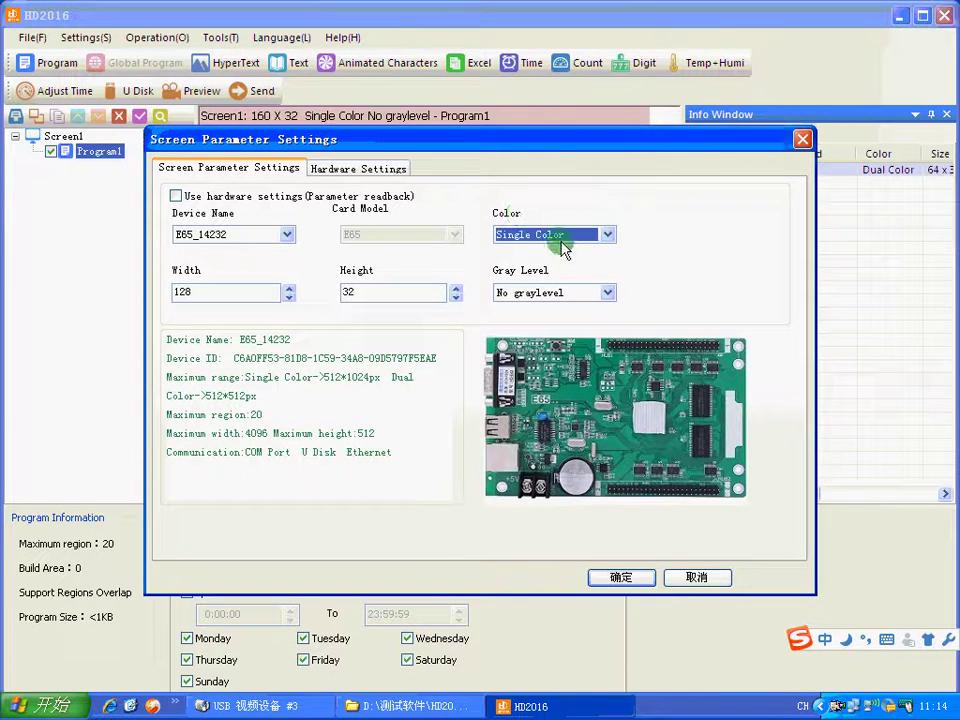
pyautogui.click(613, 237)
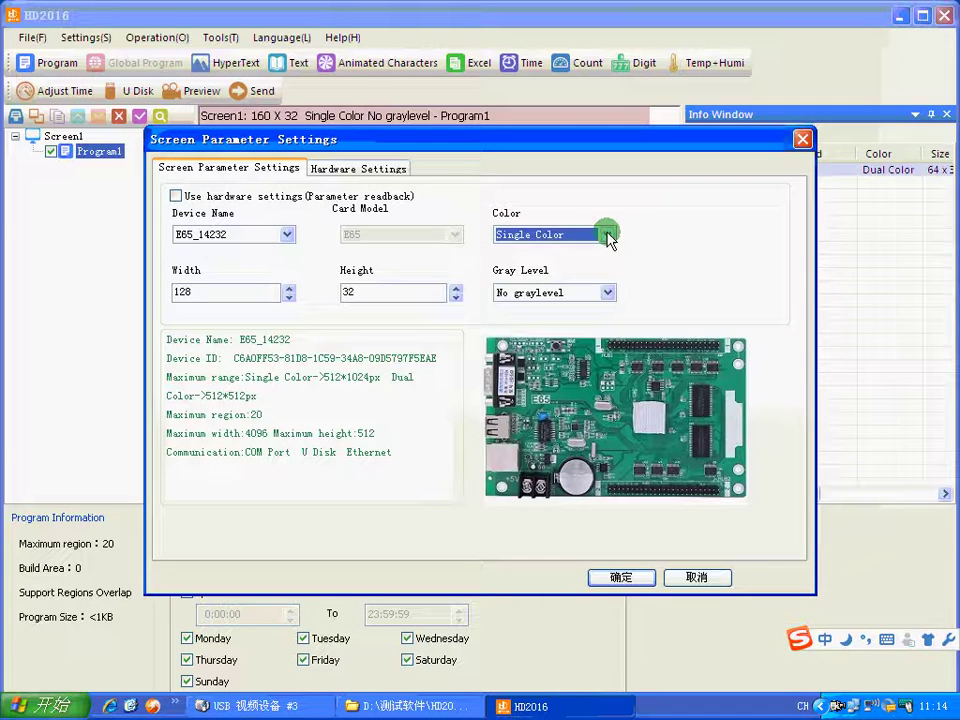
pyautogui.click(608, 236)
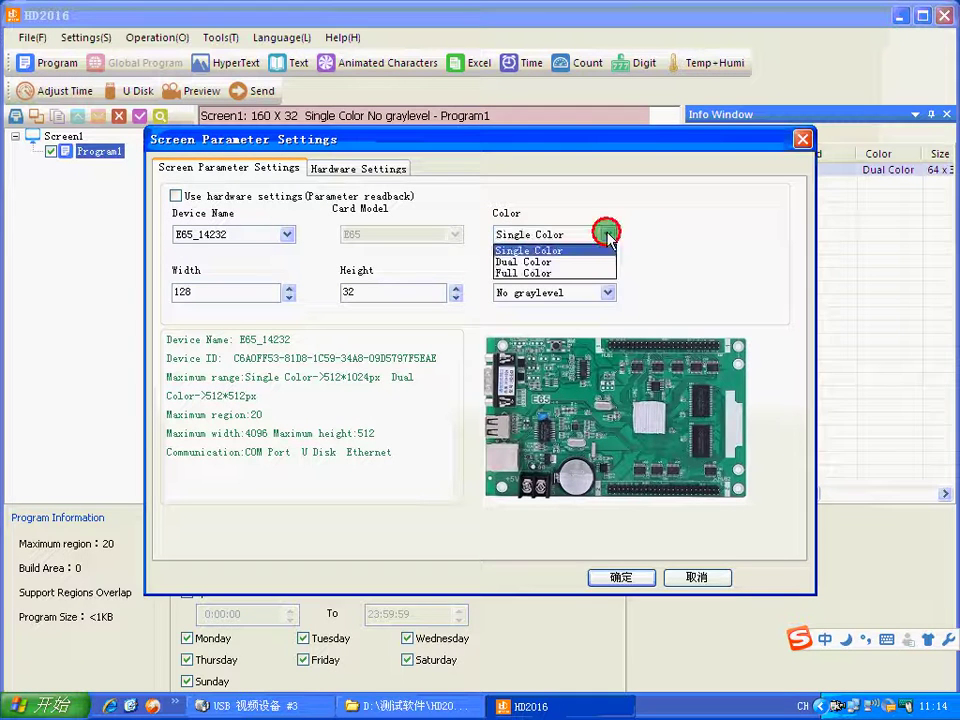
pyautogui.click(528, 262)
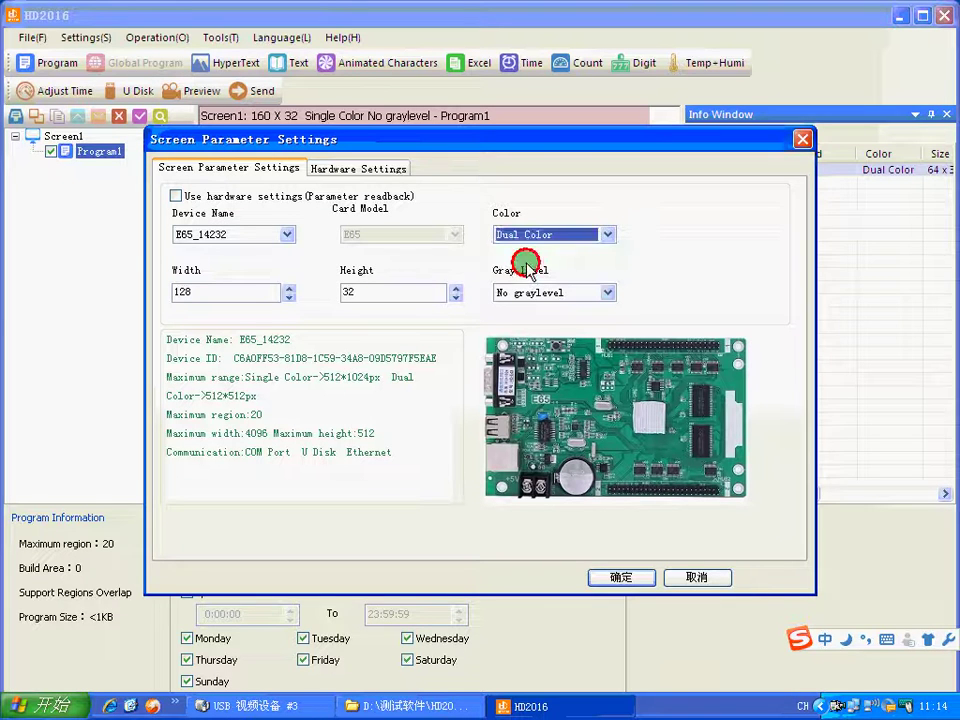
pyautogui.click(204, 289)
pyautogui.moveTo(208, 291); pyautogui.dragTo(174, 305)
pyautogui.write('64')
pyautogui.click(368, 295)
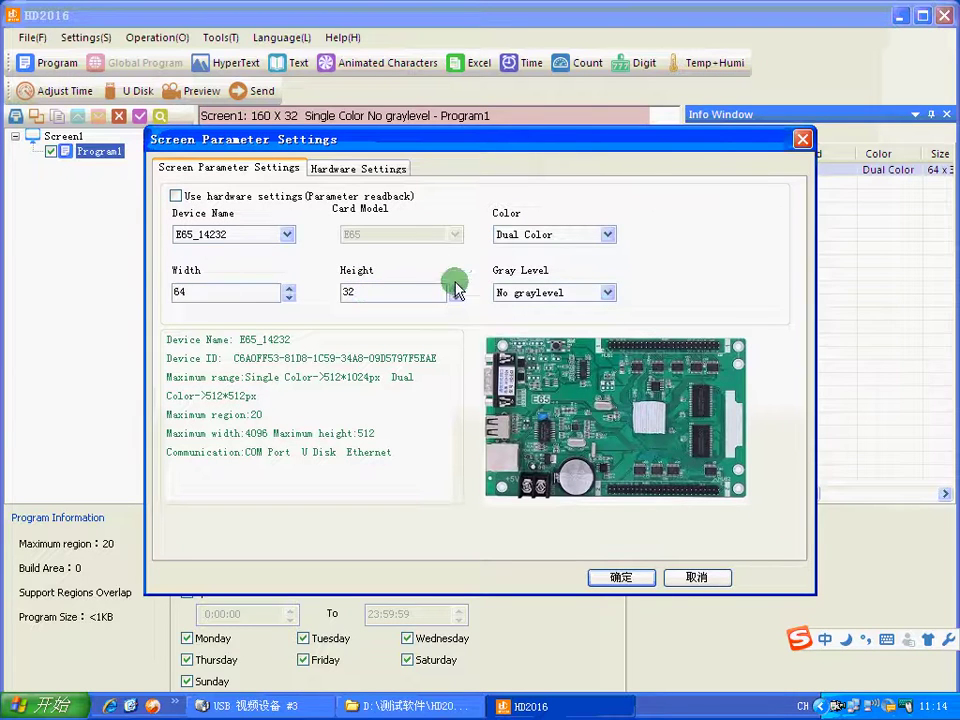
# - In the hardware settings, choose the [A1] φ3.75(φ5) 1R1G 1/16S HUB08 64X32 (Indoor) module type
pyautogui.click(365, 169)
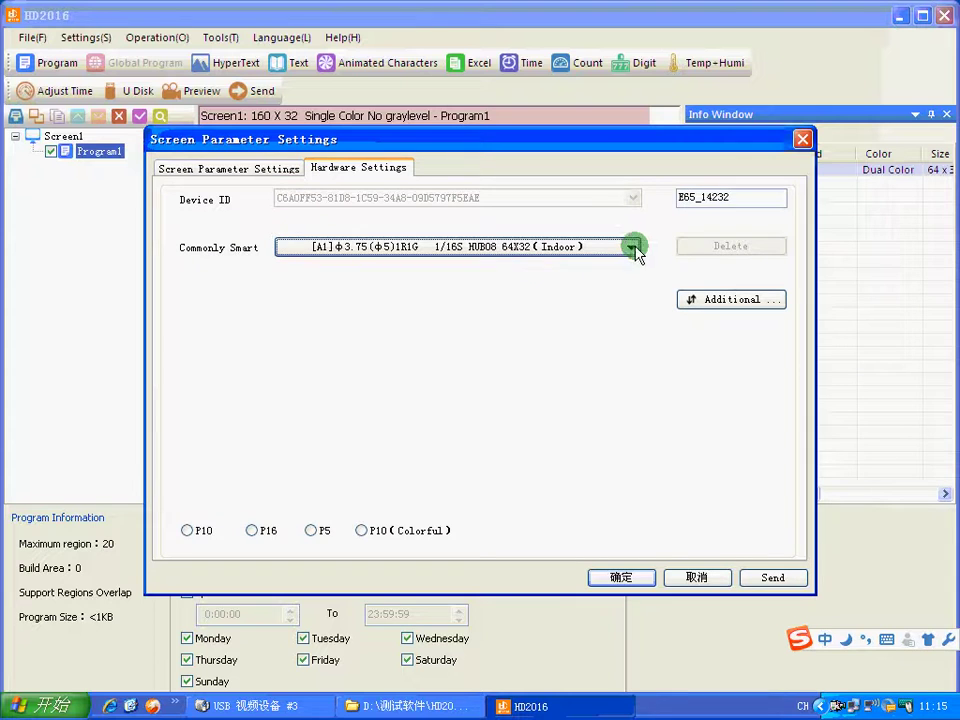
pyautogui.click(634, 248)
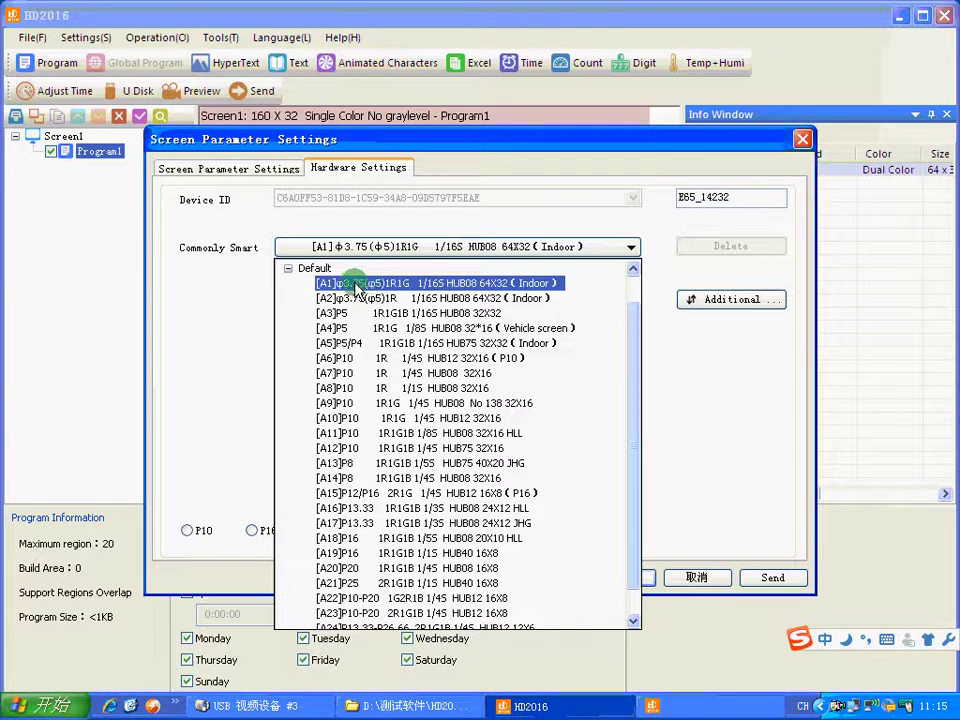
pyautogui.click(522, 285)
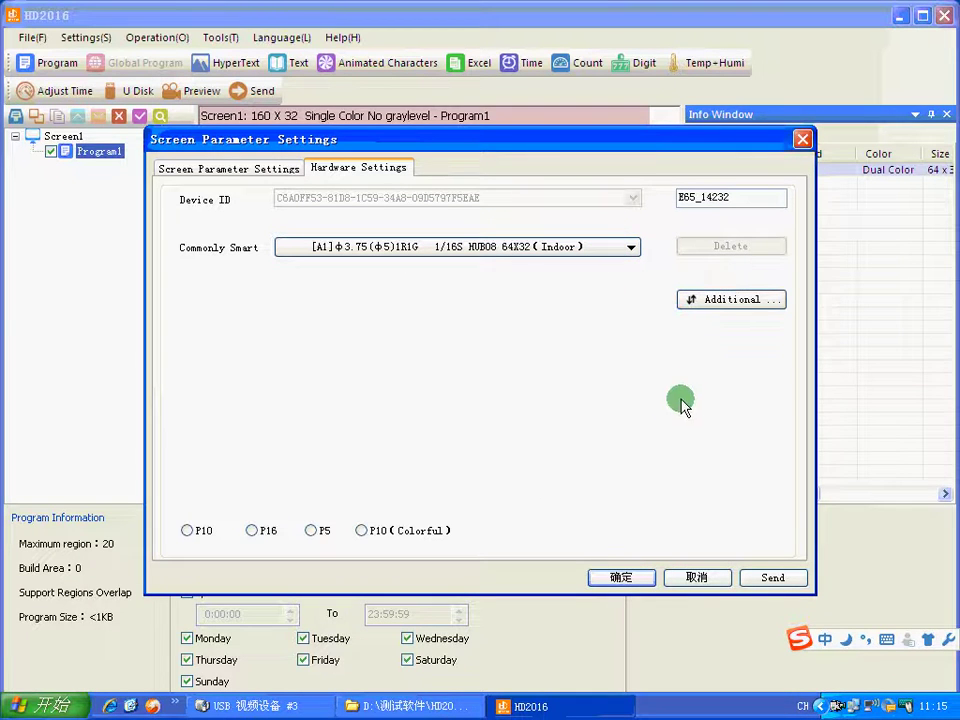
# - Set the data polarity to High Enable in the additional hardware settings, send the parameters to the device and accept the settings
pyautogui.click(719, 300)
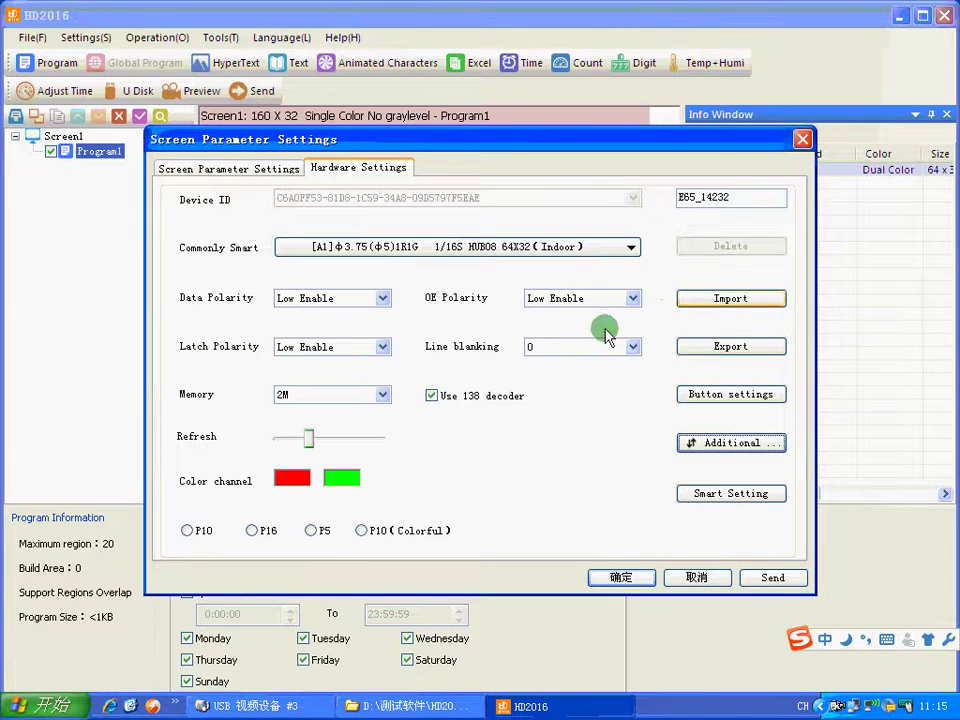
pyautogui.click(383, 299)
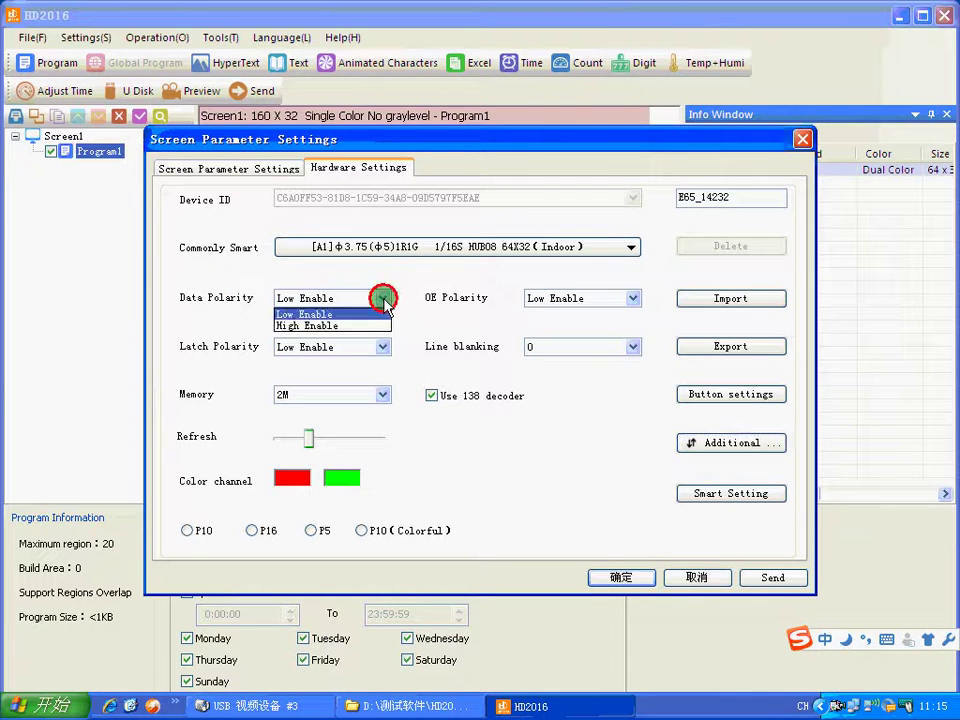
pyautogui.click(326, 326)
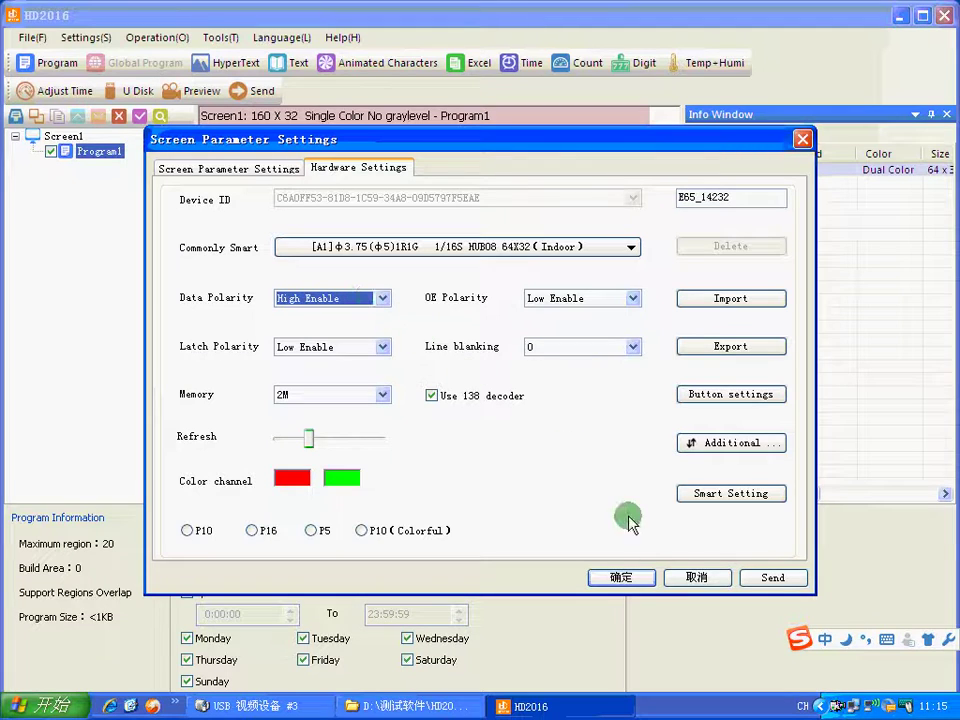
pyautogui.click(768, 578)
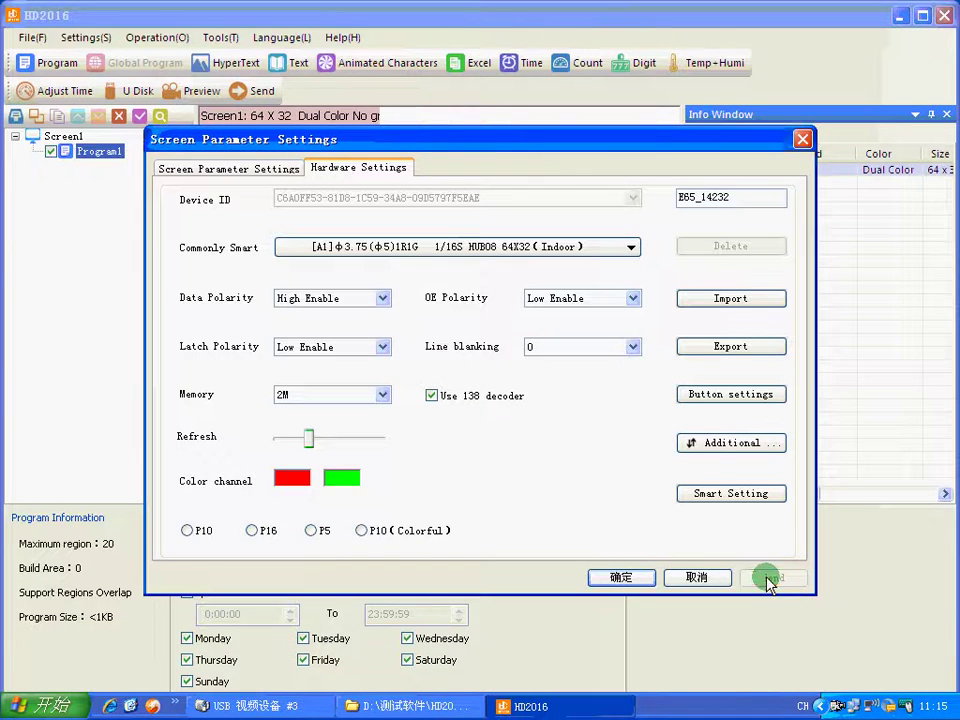
pyautogui.click(620, 578)
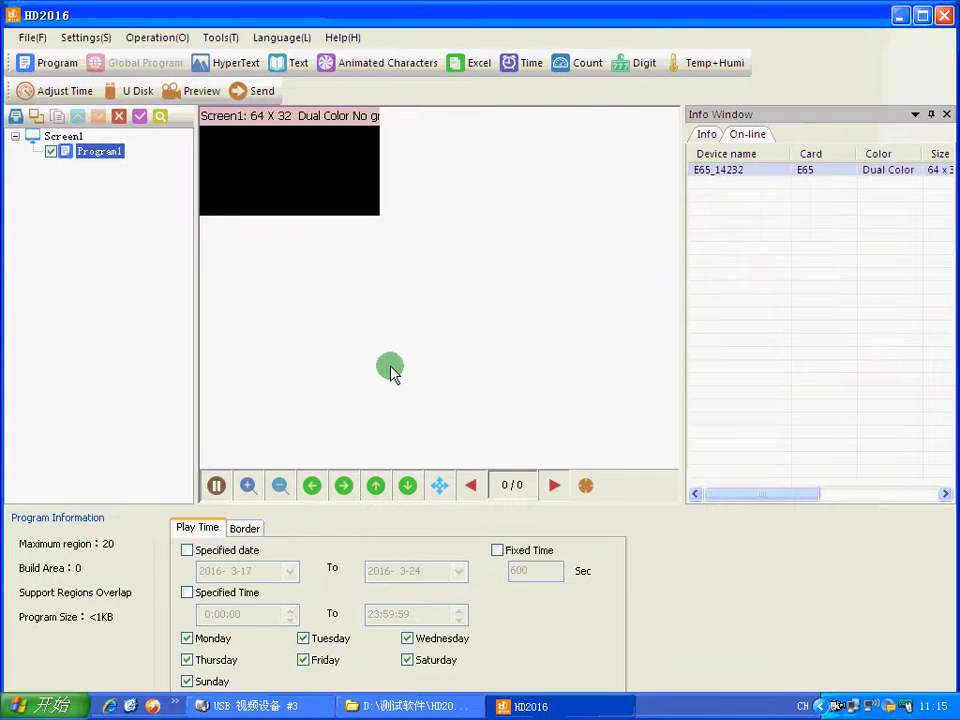
# - Add a text region to Program1, maximize it to fill the screen, and enter the text 123456
pyautogui.click(286, 62)
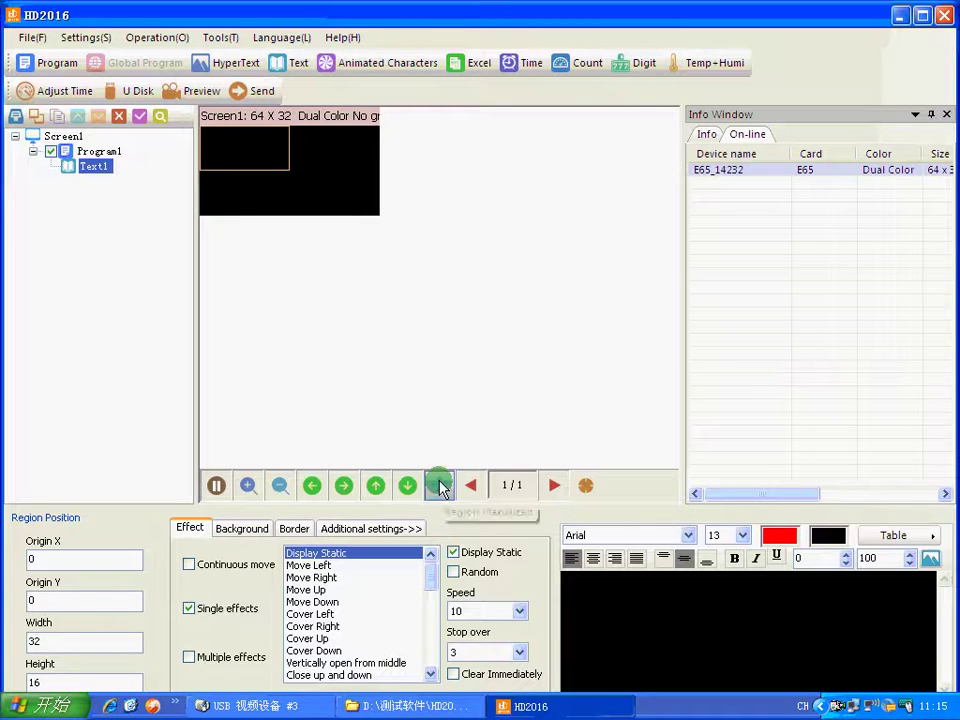
pyautogui.click(440, 487)
pyautogui.click(600, 596)
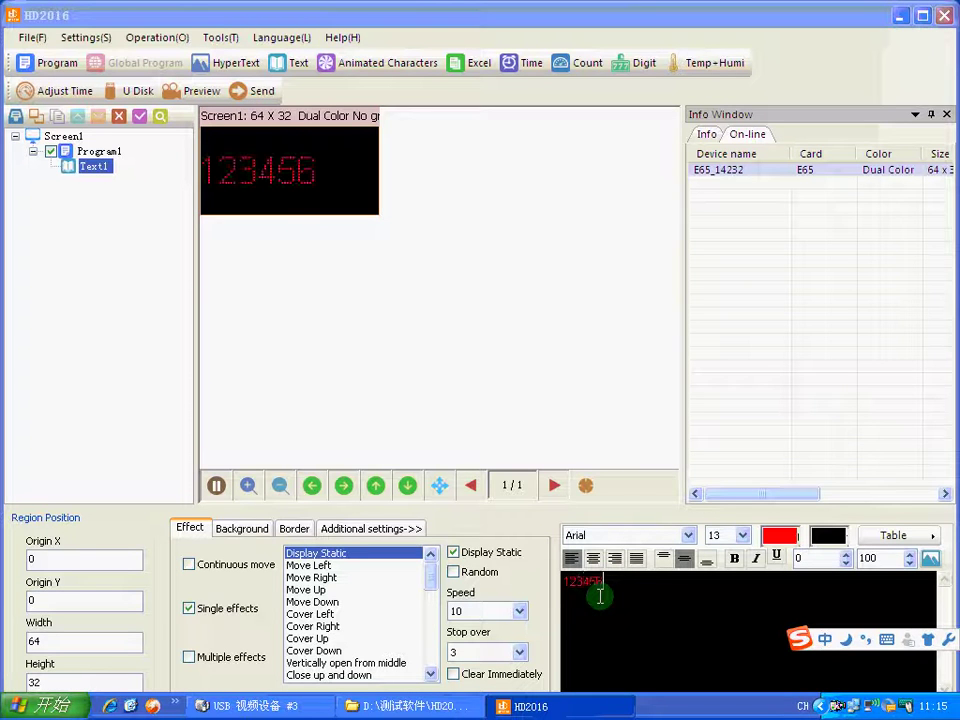
pyautogui.click(614, 586)
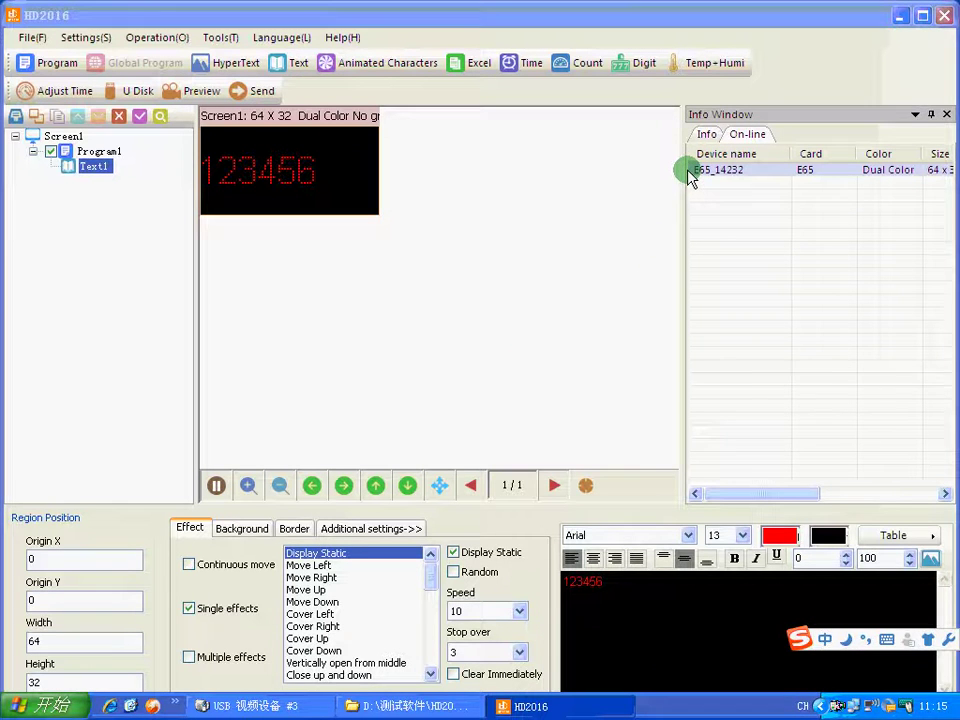
# - Send the program to the device and check the LED display in the USB camera window
pyautogui.click(255, 91)
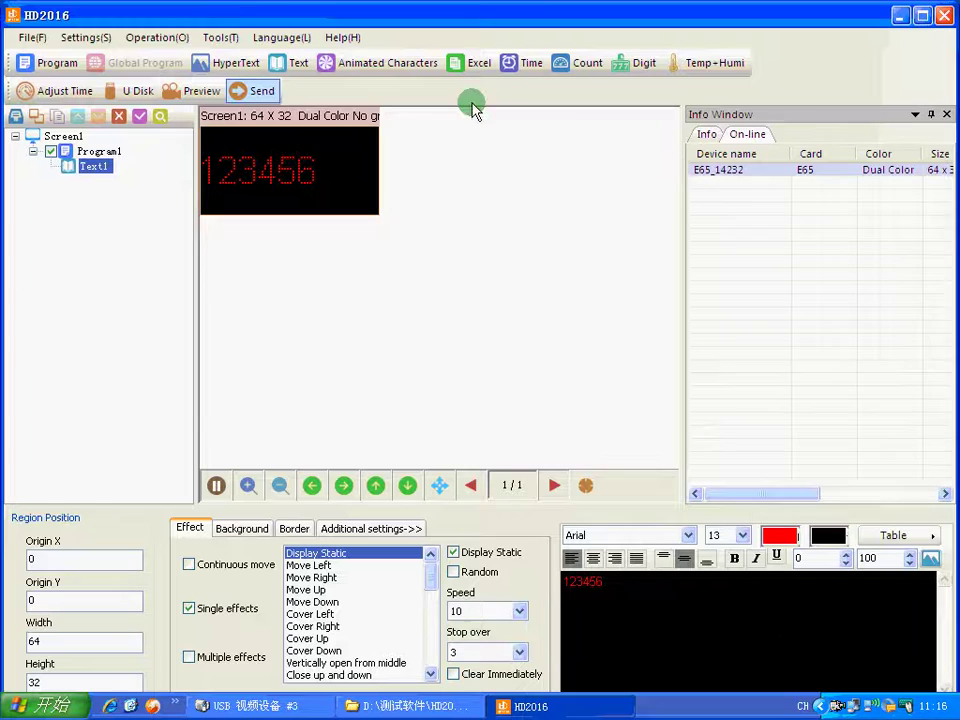
pyautogui.click(709, 135)
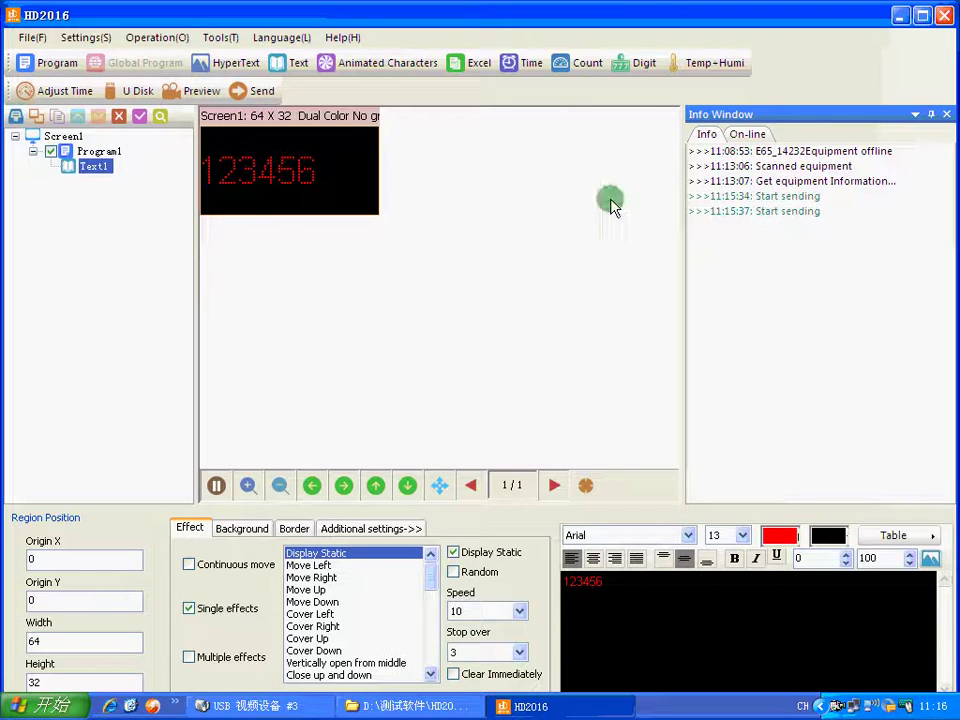
pyautogui.click(258, 91)
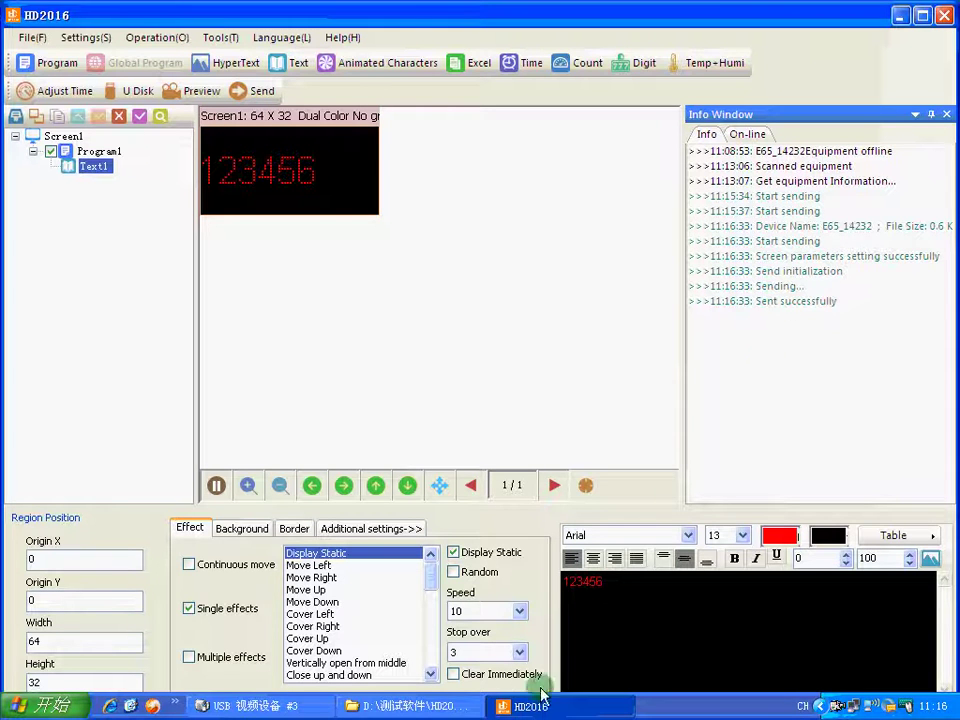
pyautogui.click(247, 712)
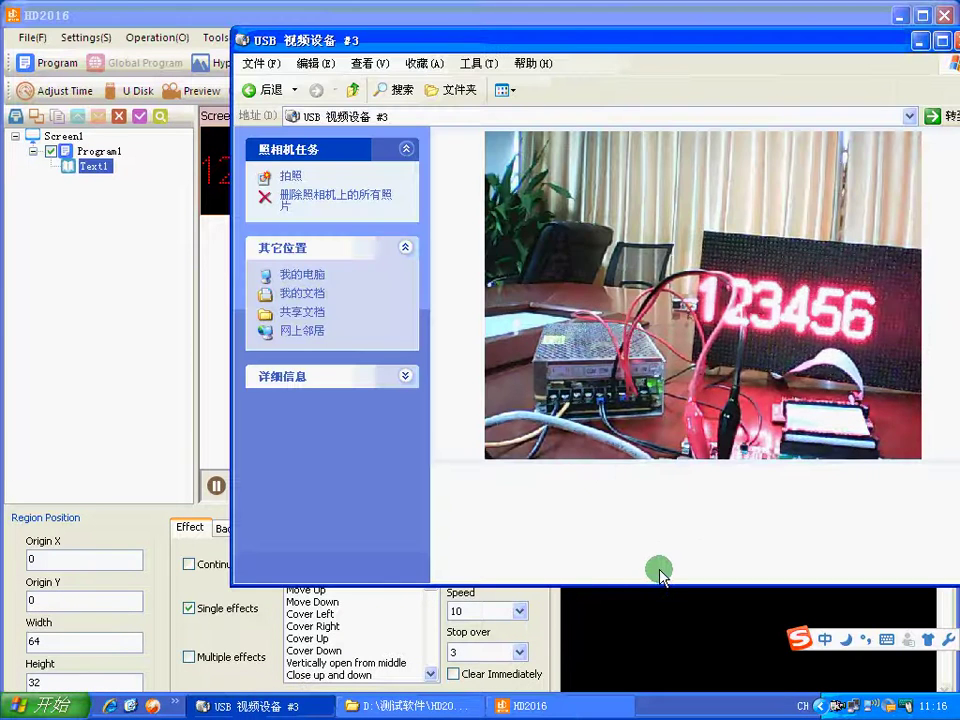